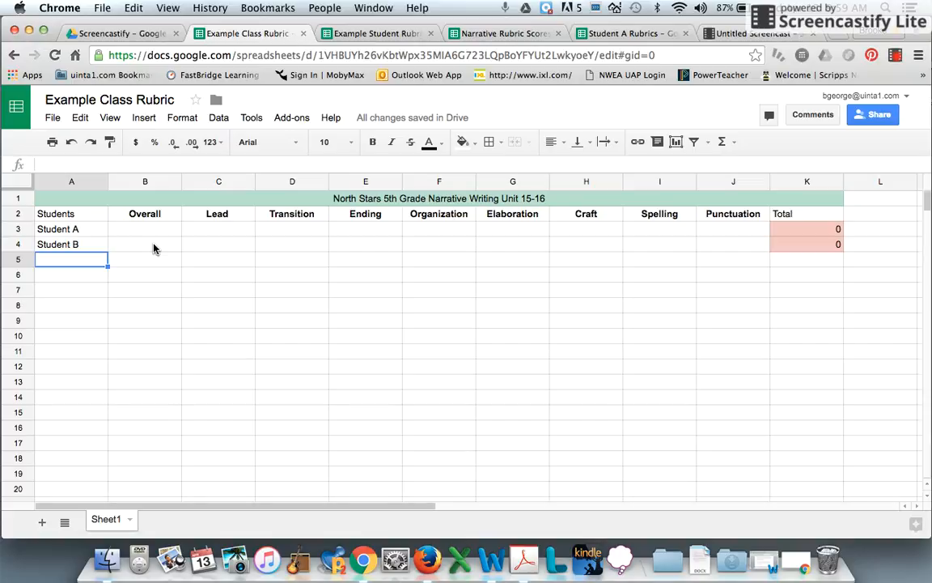
- Label the row below Student B as Average in cell A5
click(151, 260)
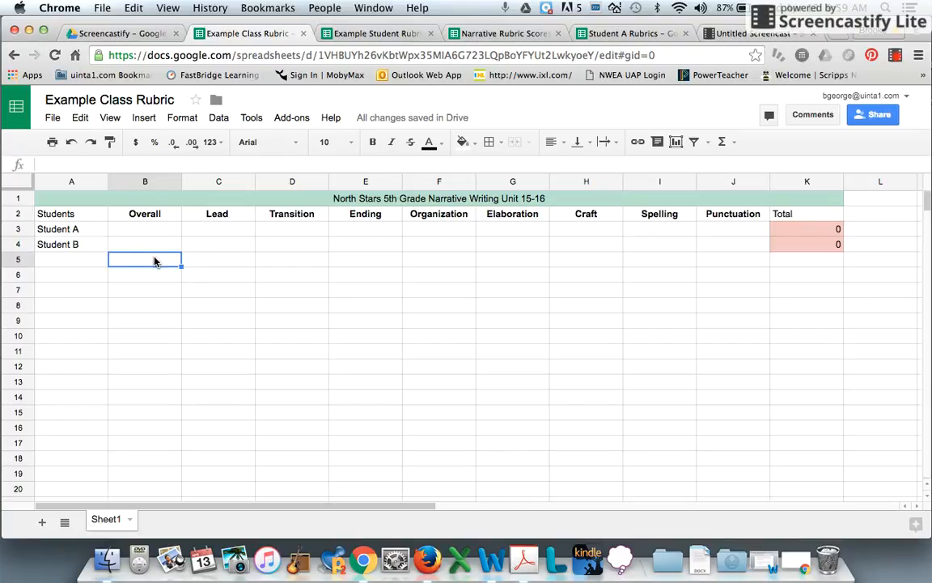
click(89, 261)
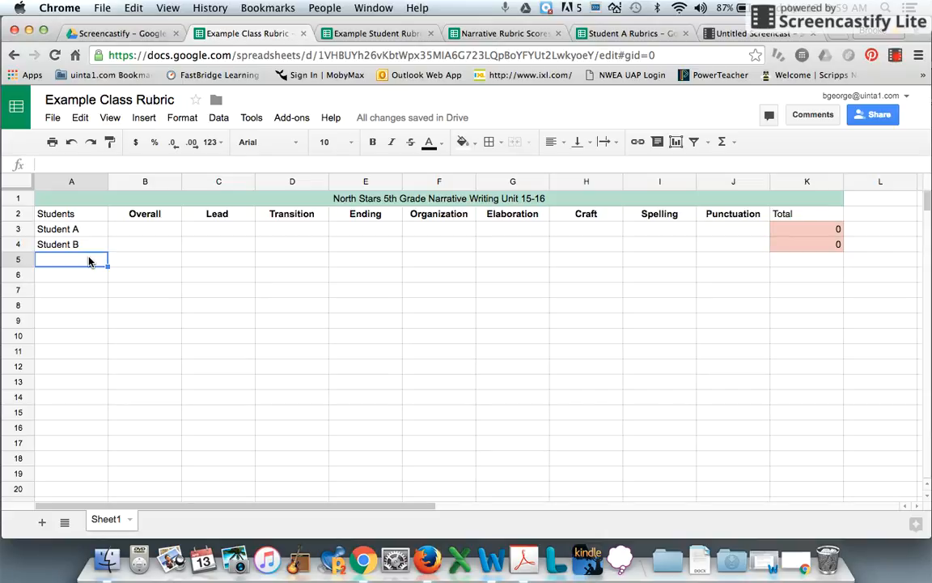
text(Average)
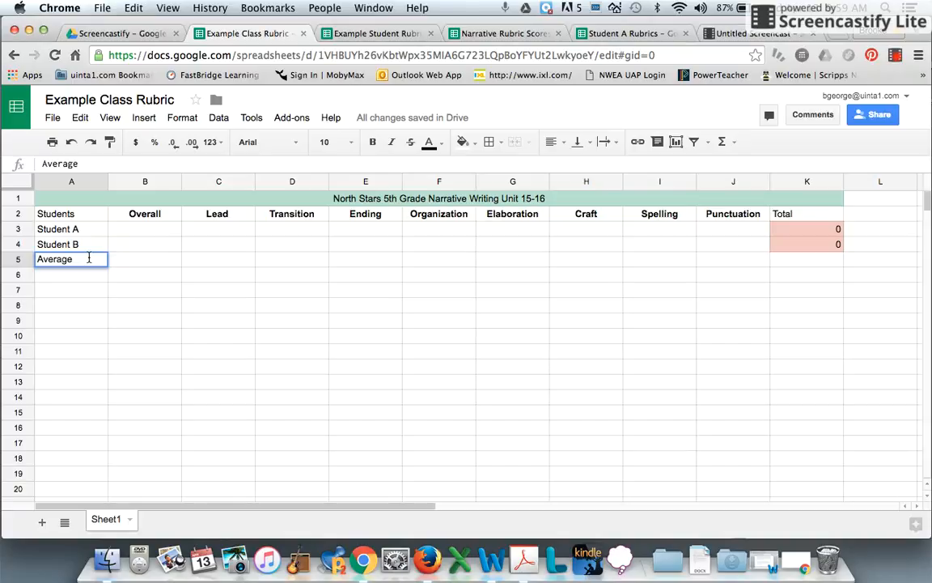
- Enter the formula =average(B3:B4) in cell B5 to average the Overall scores of both students
click(142, 261)
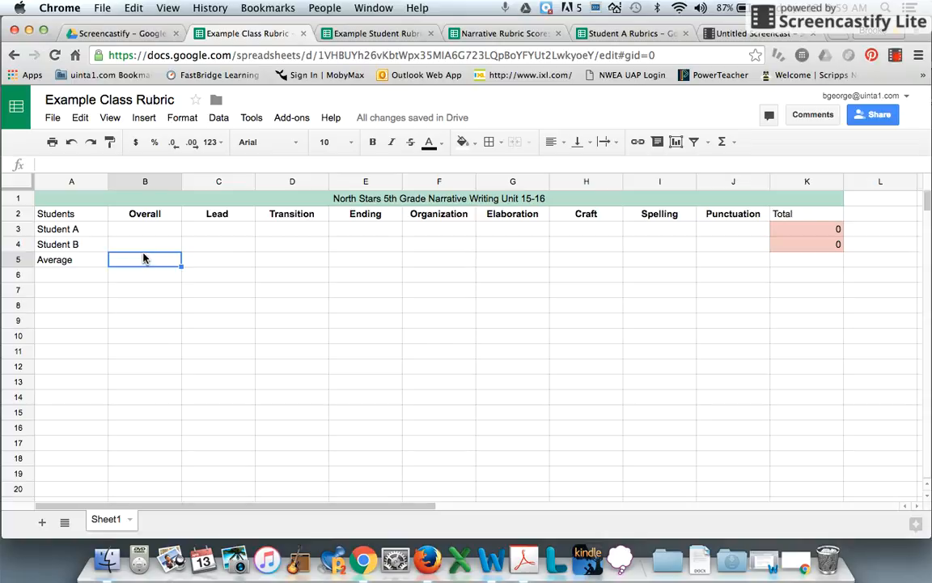
click(78, 161)
text(=)
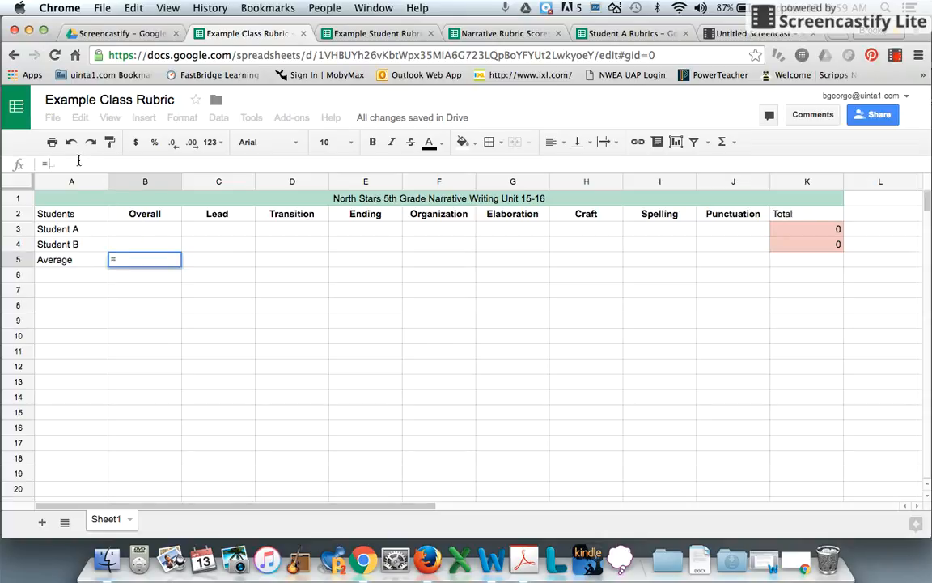
text(ave)
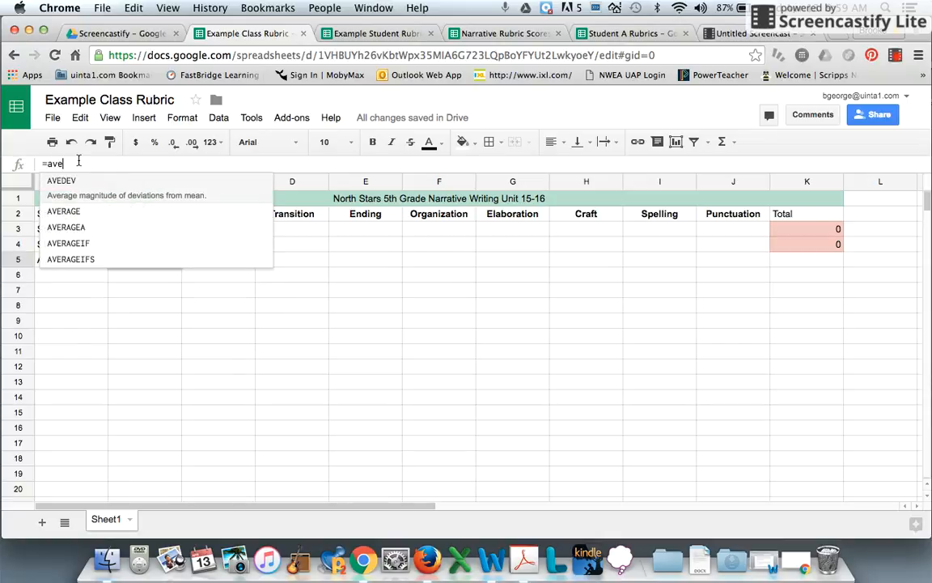
text(rage)
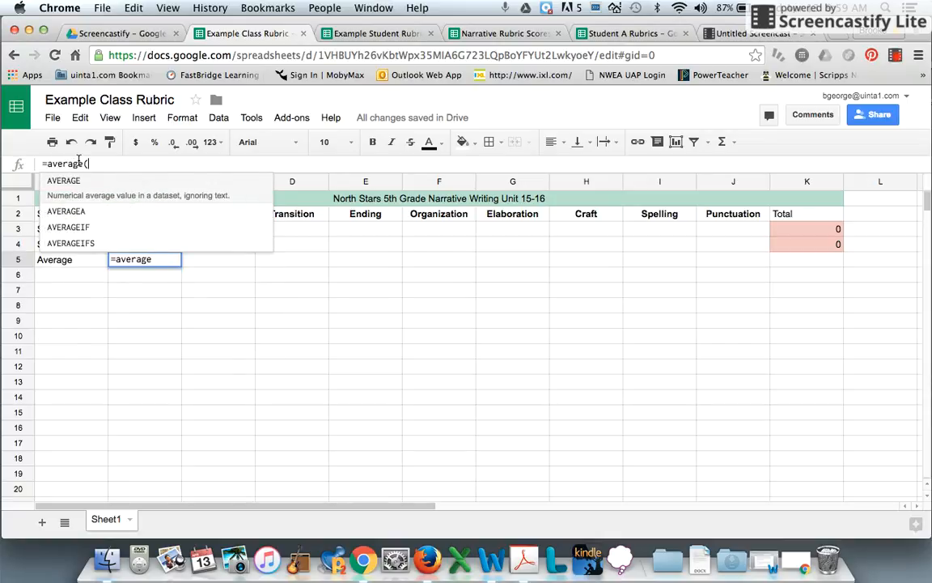
text(()
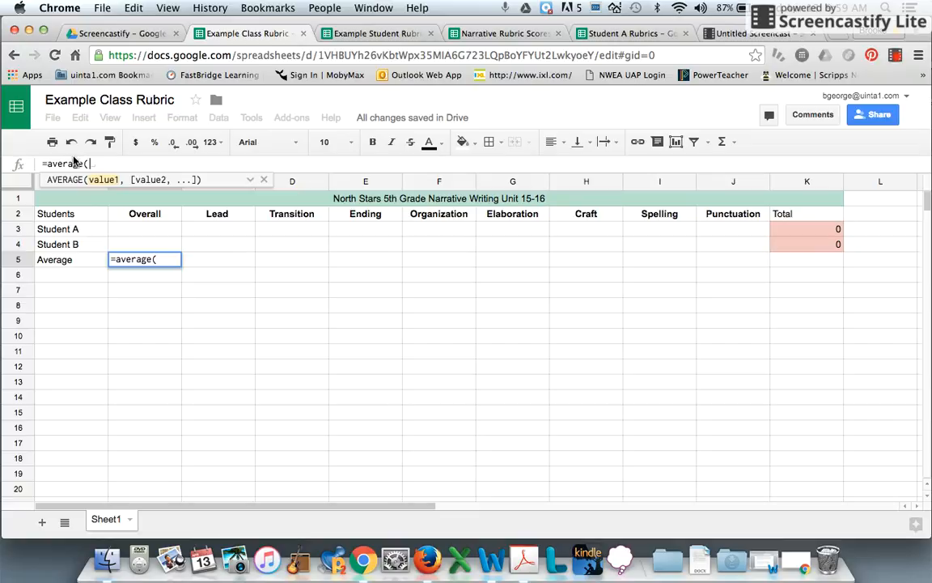
click(159, 234)
drag(159, 235, 154, 244)
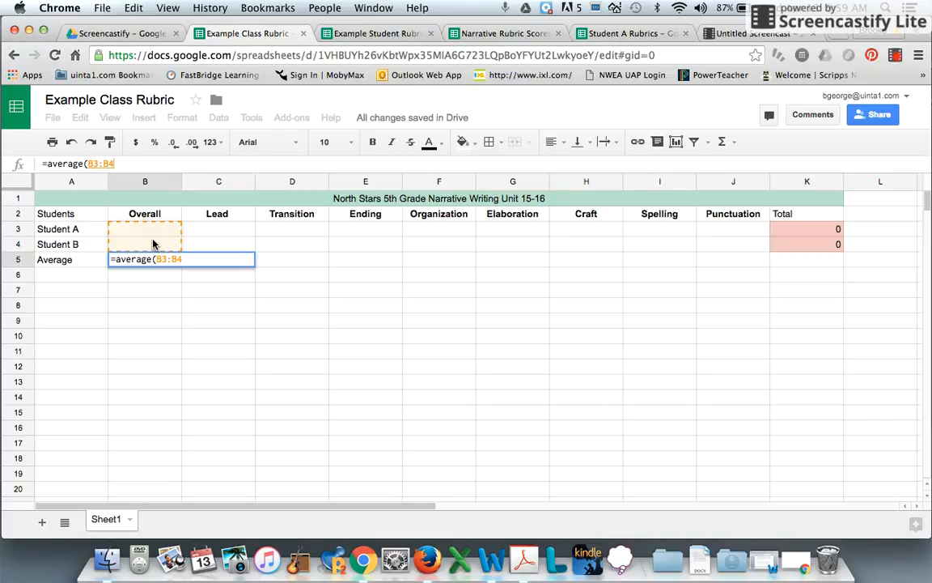
text())
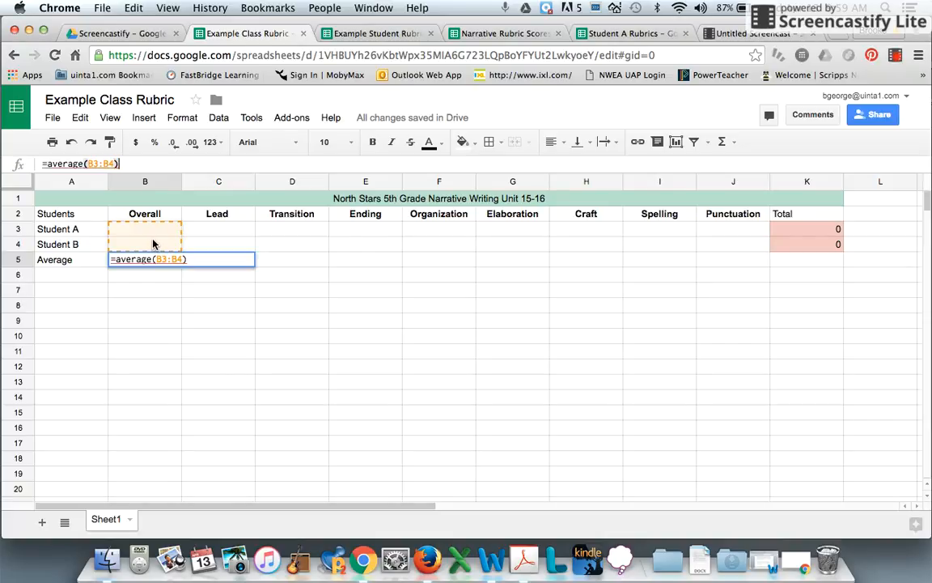
key(Return)
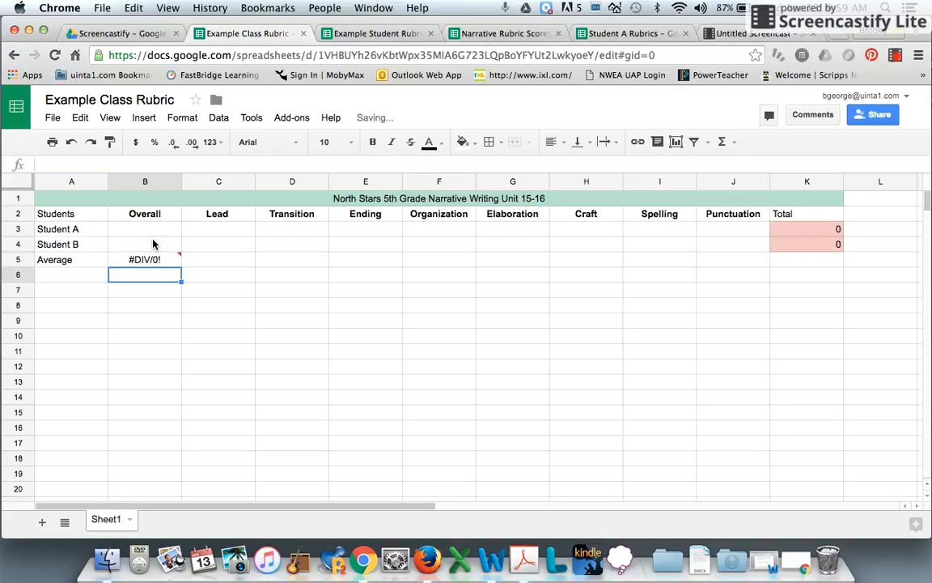
- Enter Overall scores of 2 for Student A and 3 for Student B
mouse_move(139, 264)
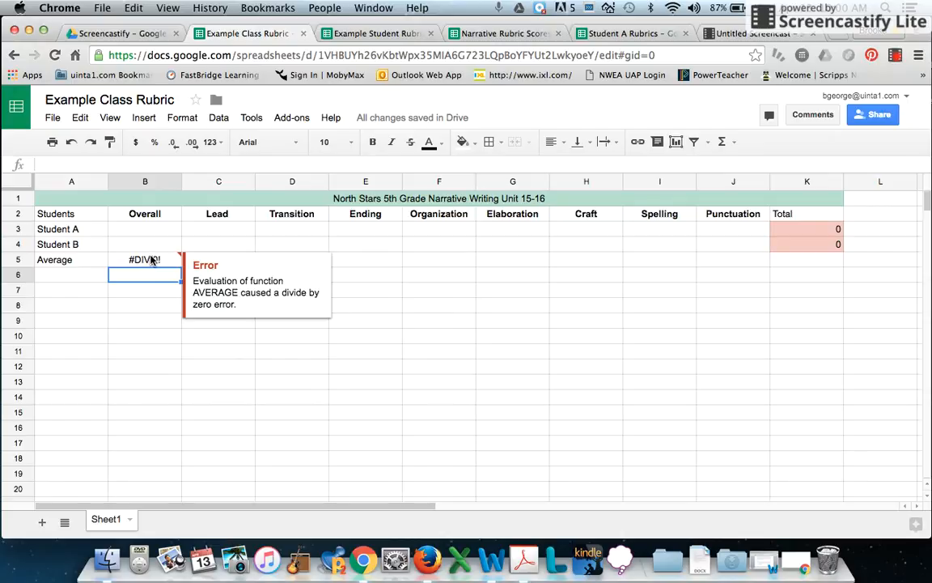
click(137, 230)
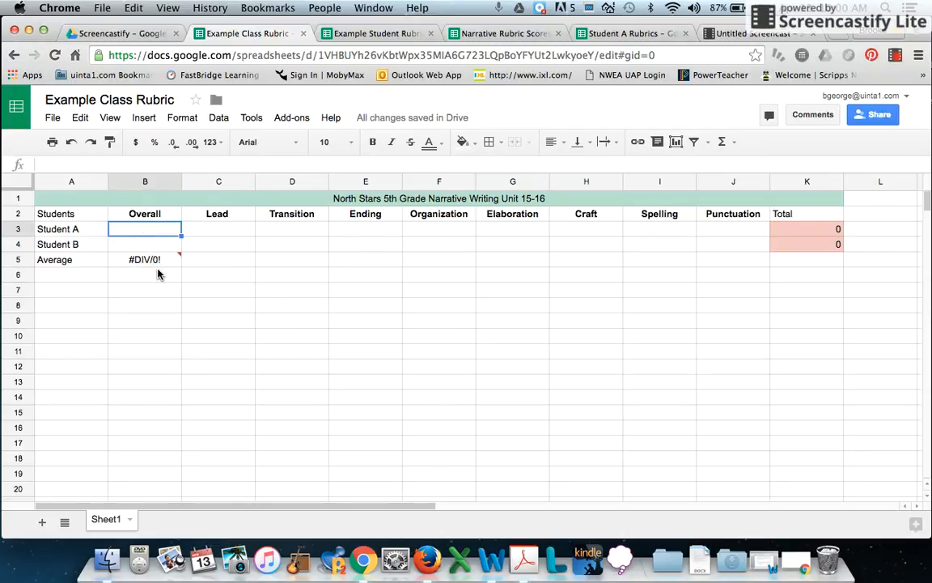
text(2)
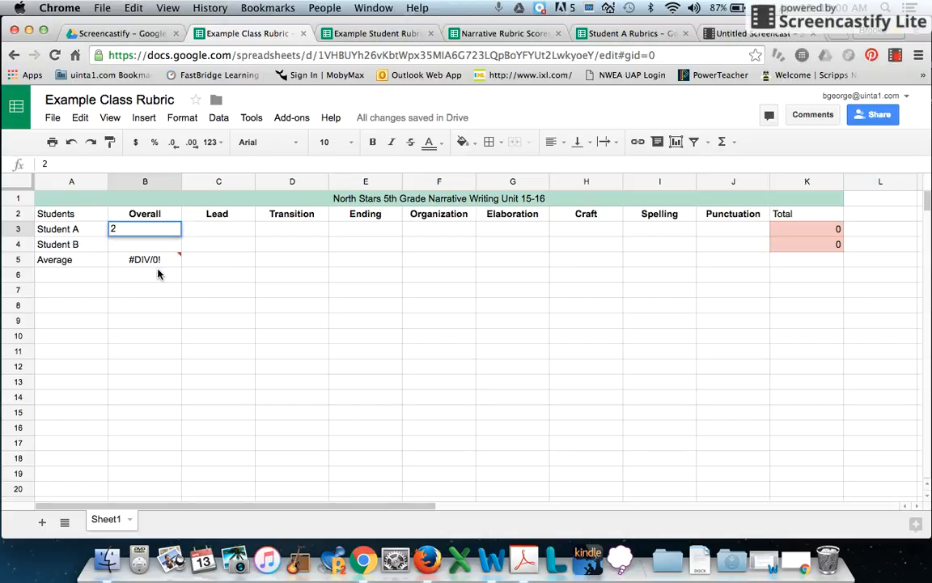
key(Return)
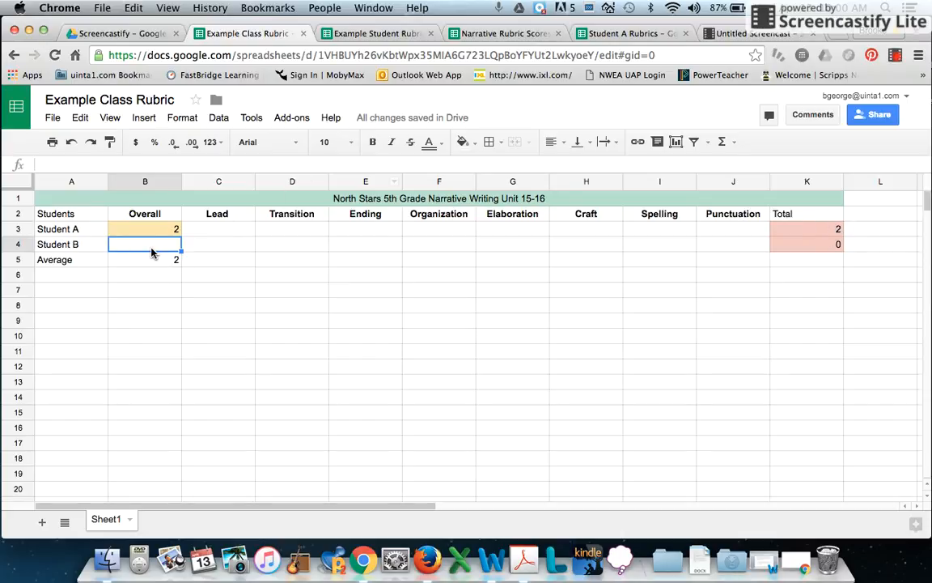
text(3)
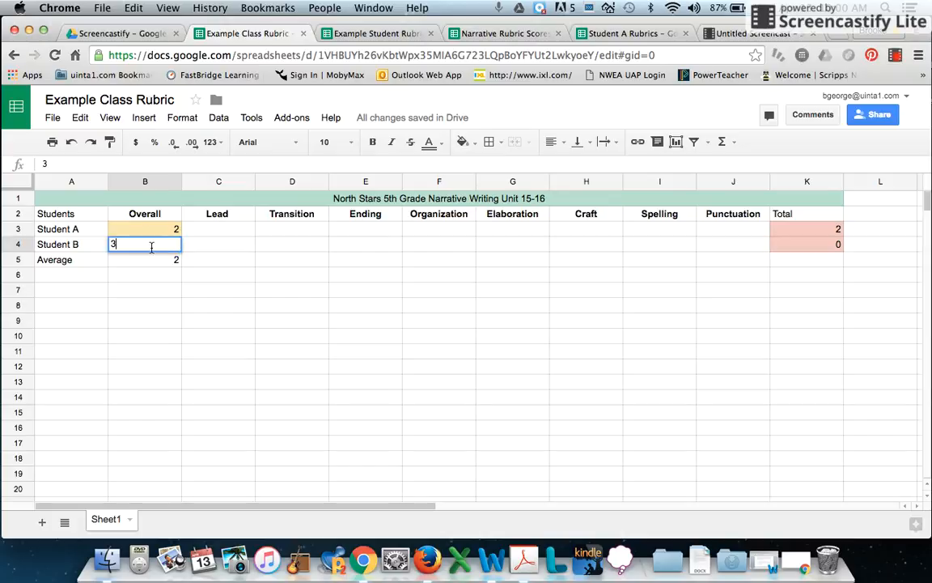
key(Return)
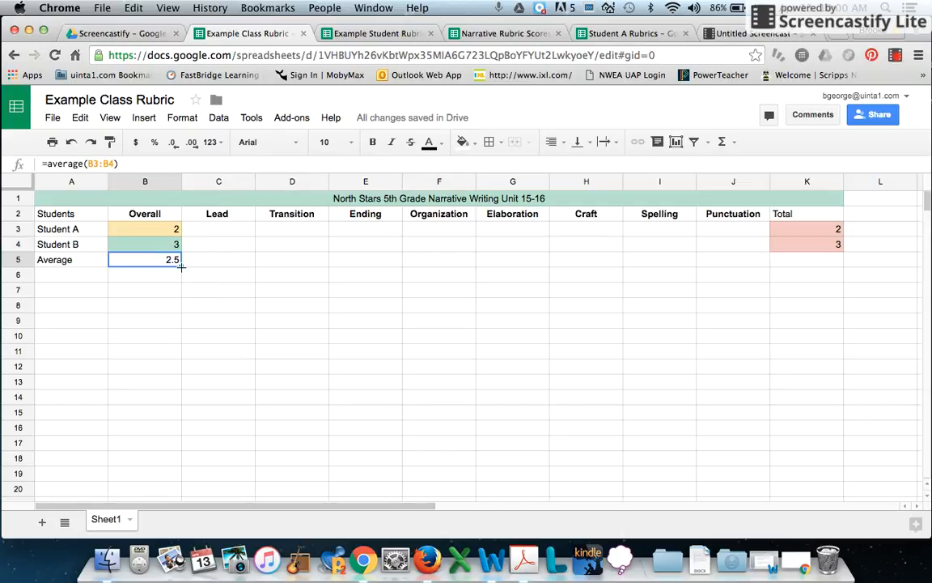
- Fill the Overall average formula across the Average row through the Total column
drag(181, 266, 785, 265)
drag(804, 267, 805, 271)
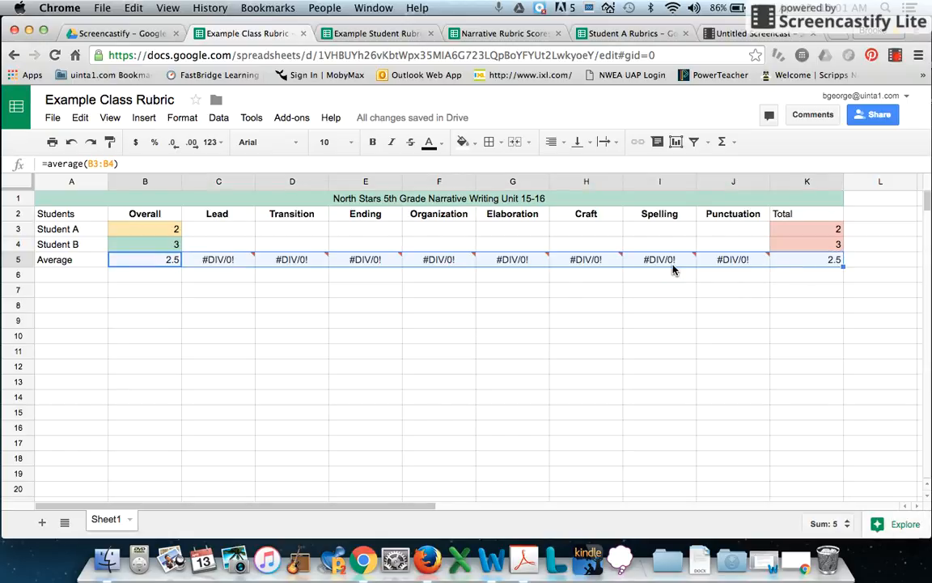
click(597, 322)
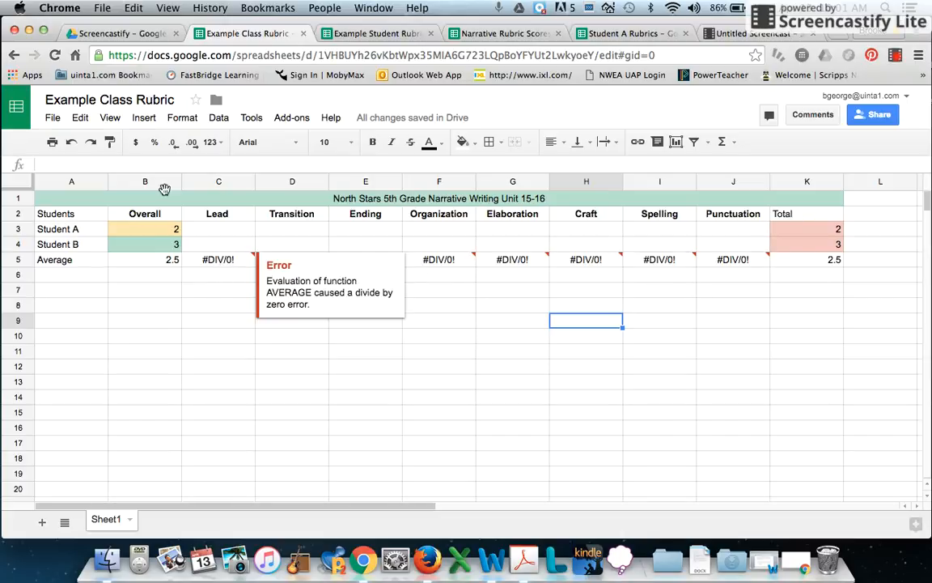
click(892, 57)
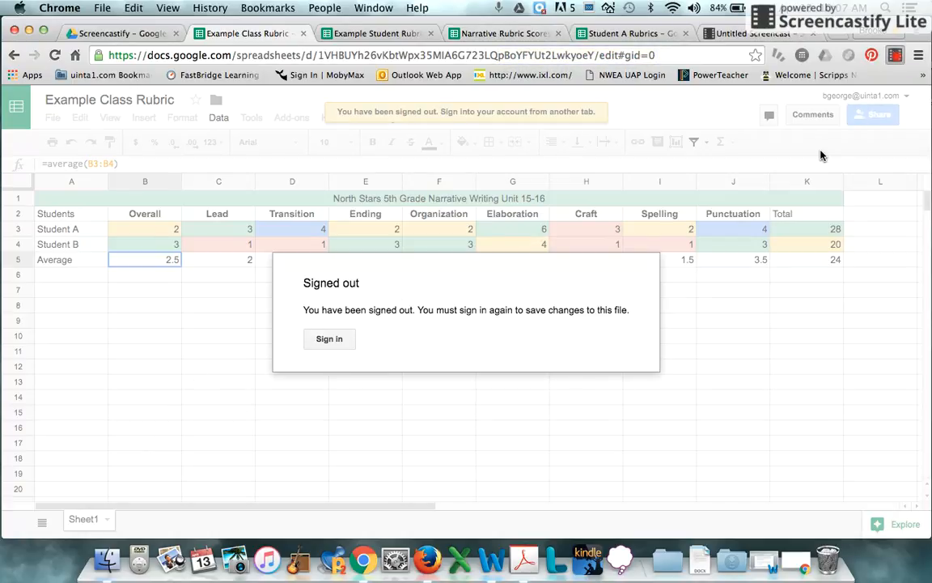
click(738, 233)
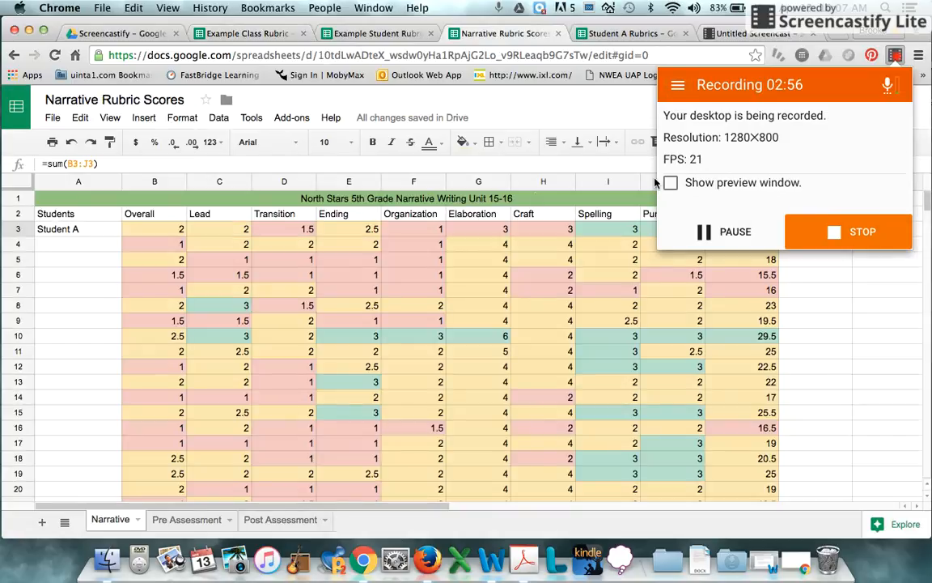
click(810, 333)
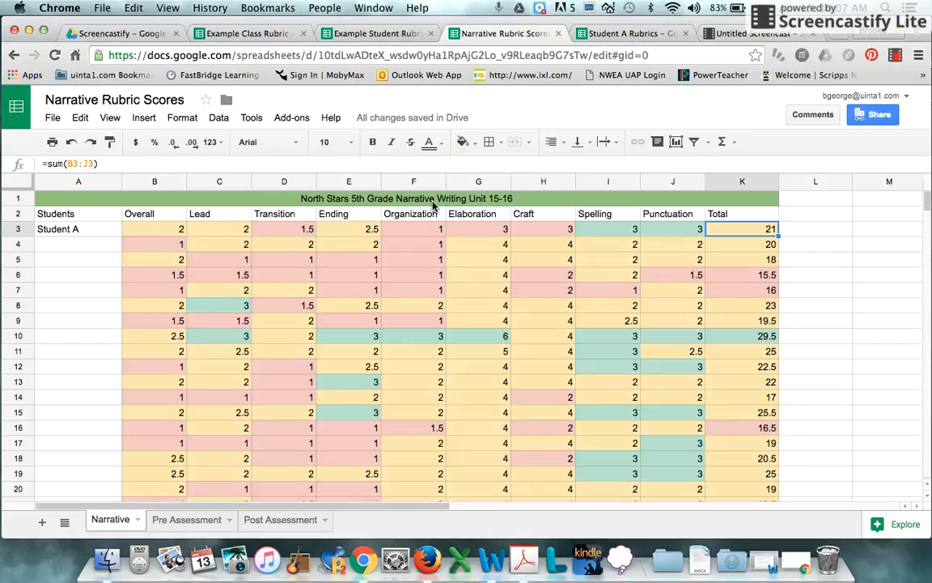
- Compare the individual scores in the Student A Rubrics spreadsheet with the class scores in Narrative Rubric Scores
click(591, 33)
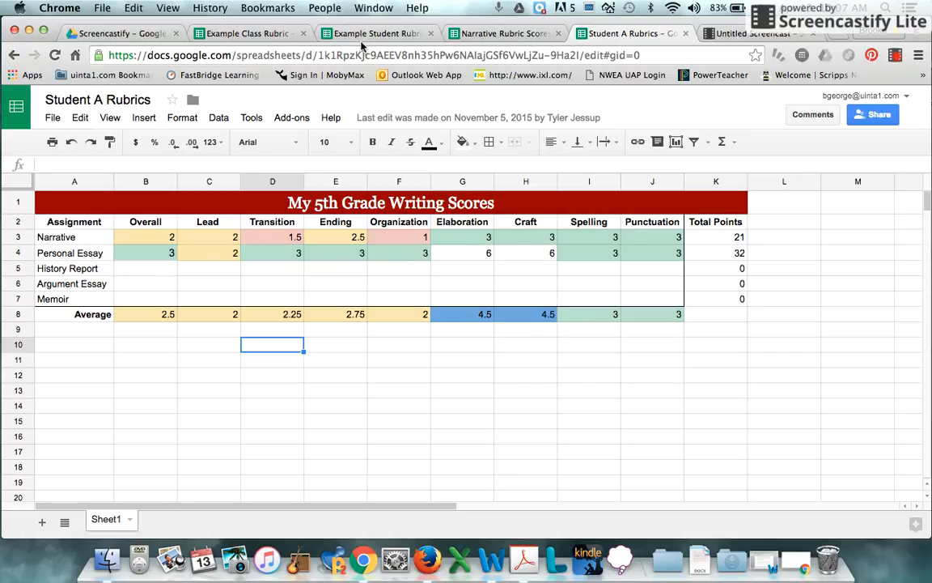
click(501, 33)
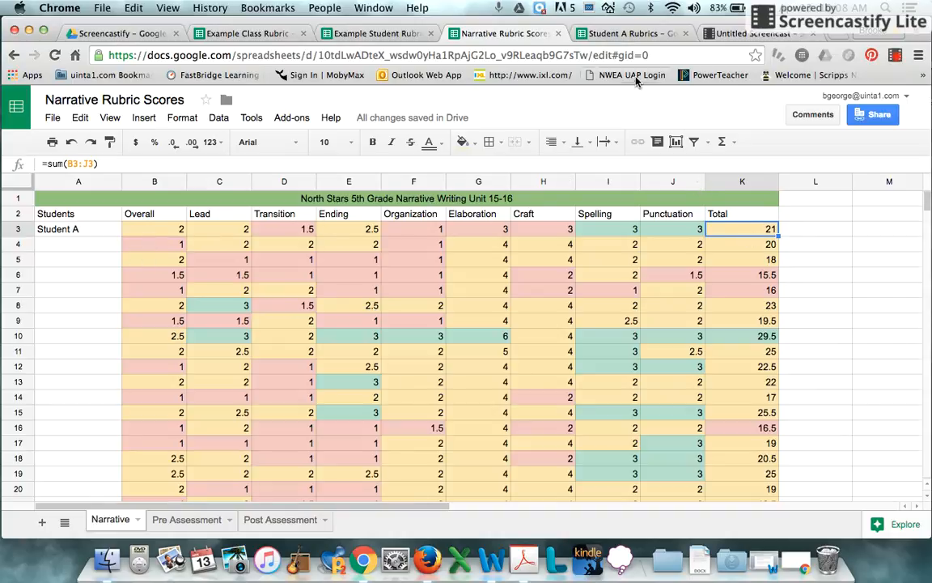
click(631, 33)
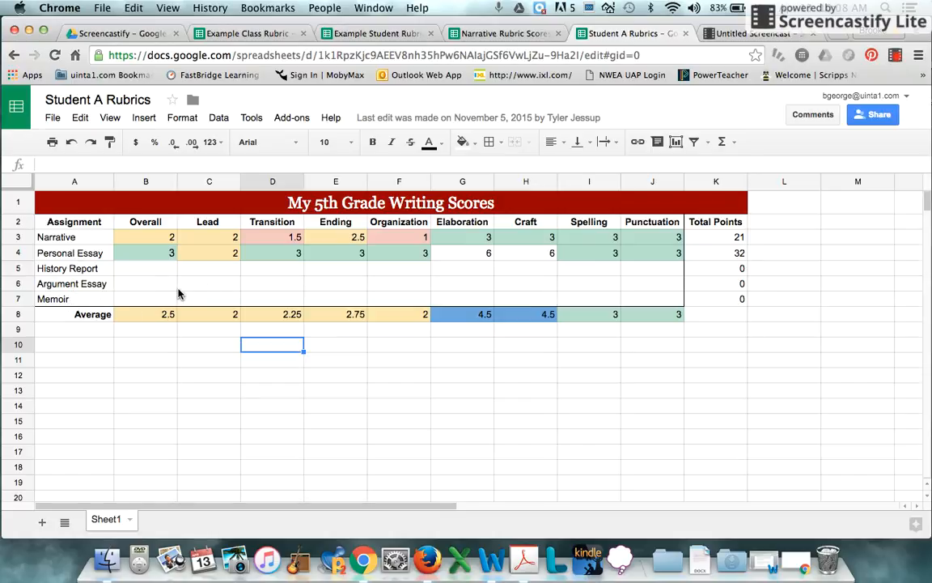
- Return to the Narrative Rubric Scores spreadsheet and open the account sign-in page
click(488, 34)
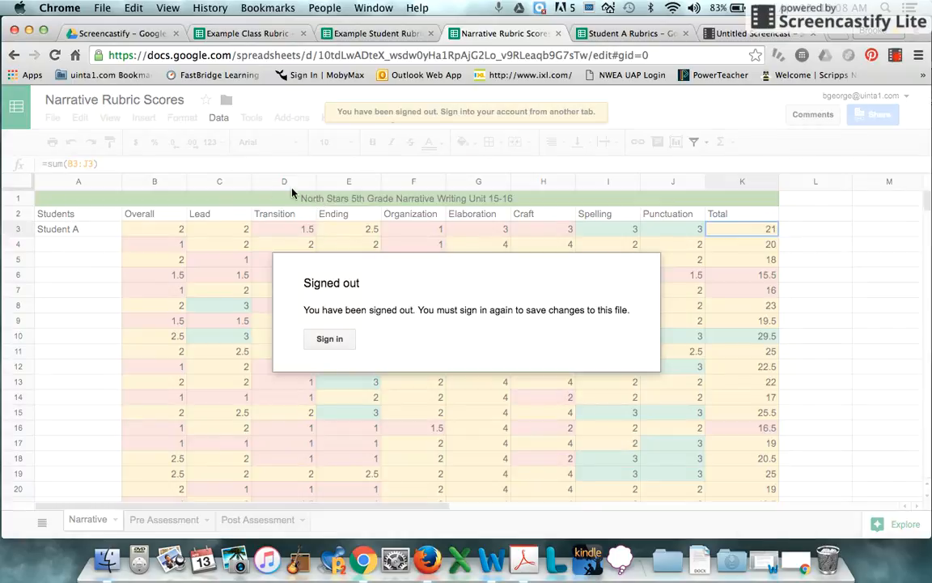
click(324, 340)
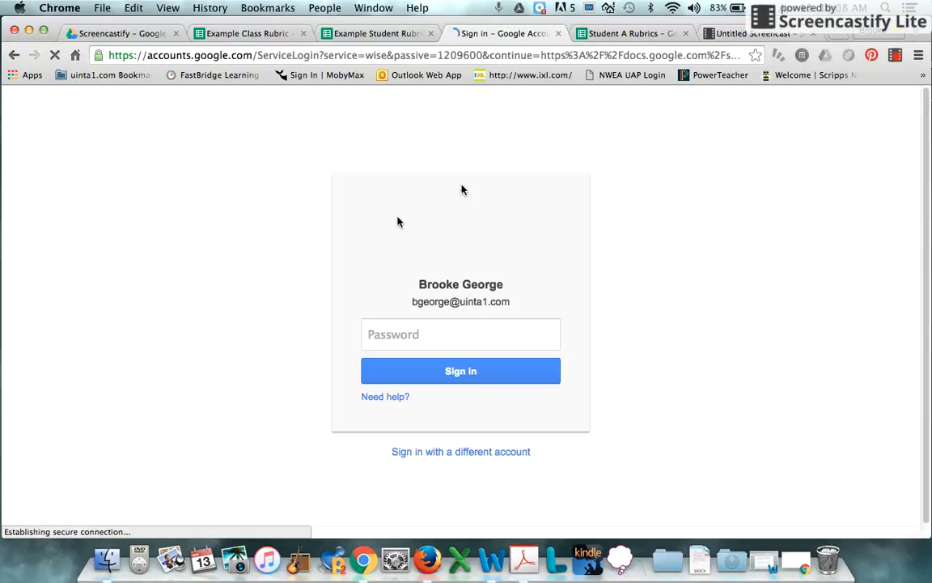
click(895, 57)
click(729, 231)
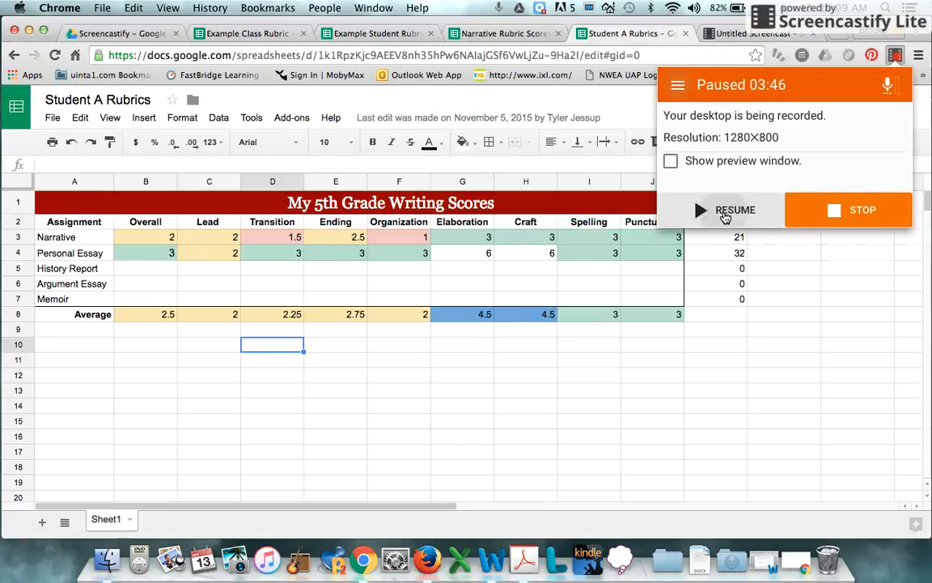
click(724, 212)
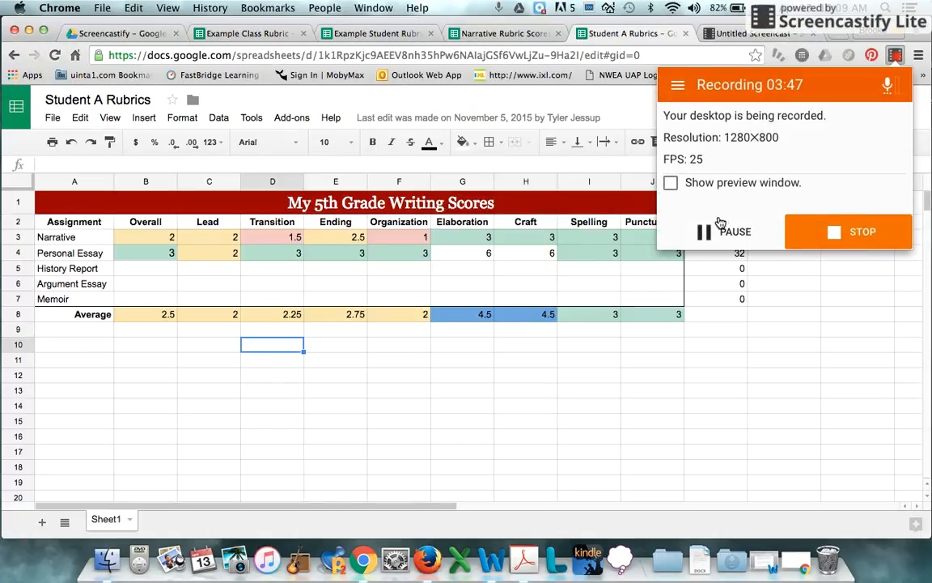
click(467, 273)
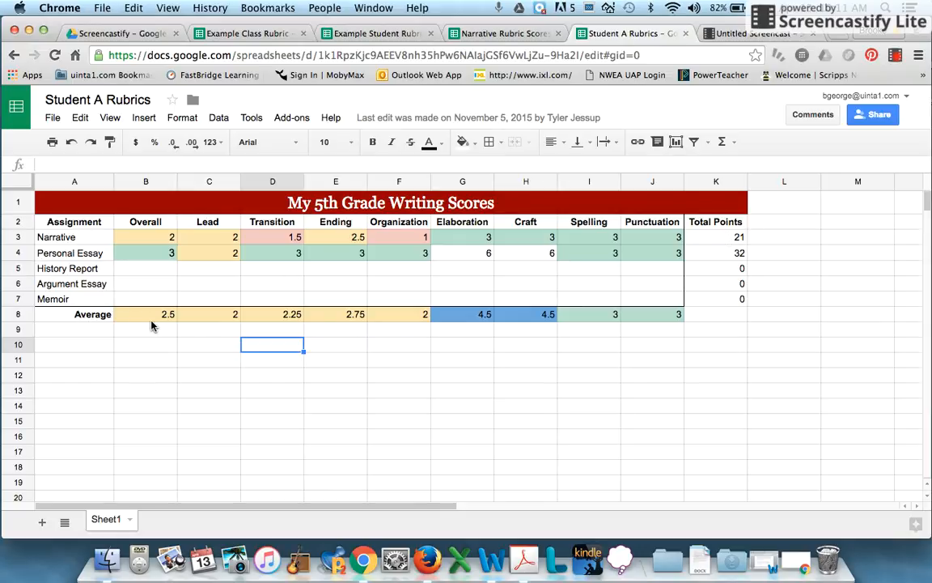
- Examine the Class Average row in Narrative Rubric Scores, and return to the Student A Rubrics spreadsheet
click(498, 36)
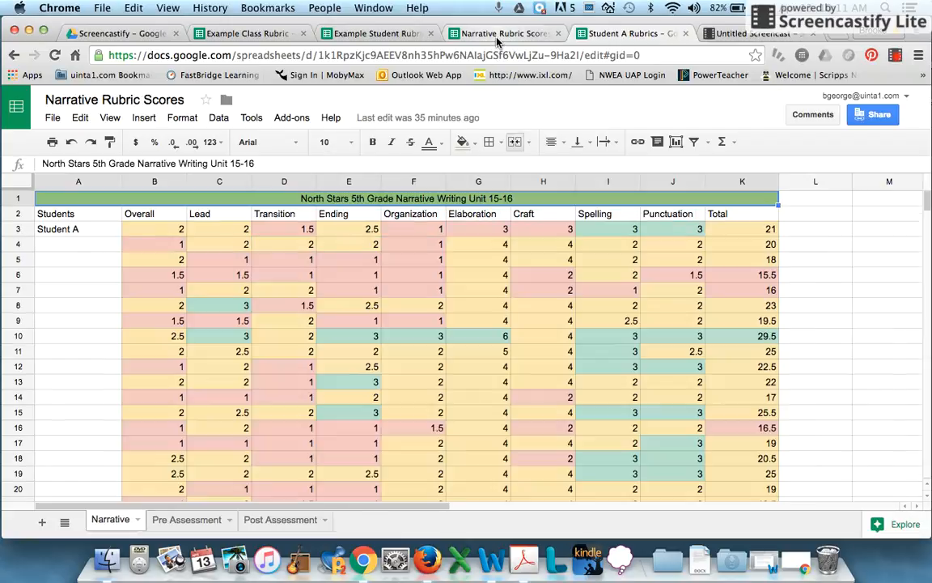
scroll(308, 222, down, 10)
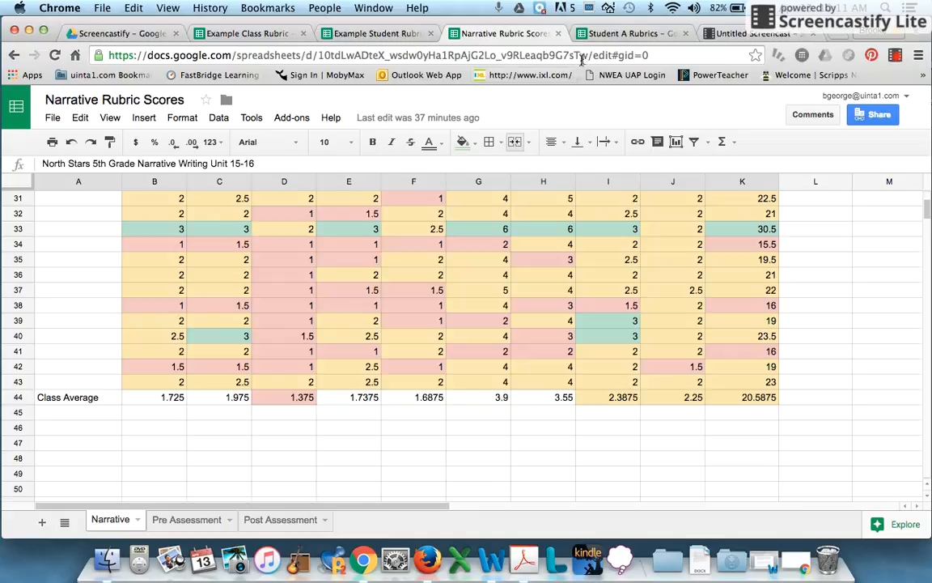
click(594, 34)
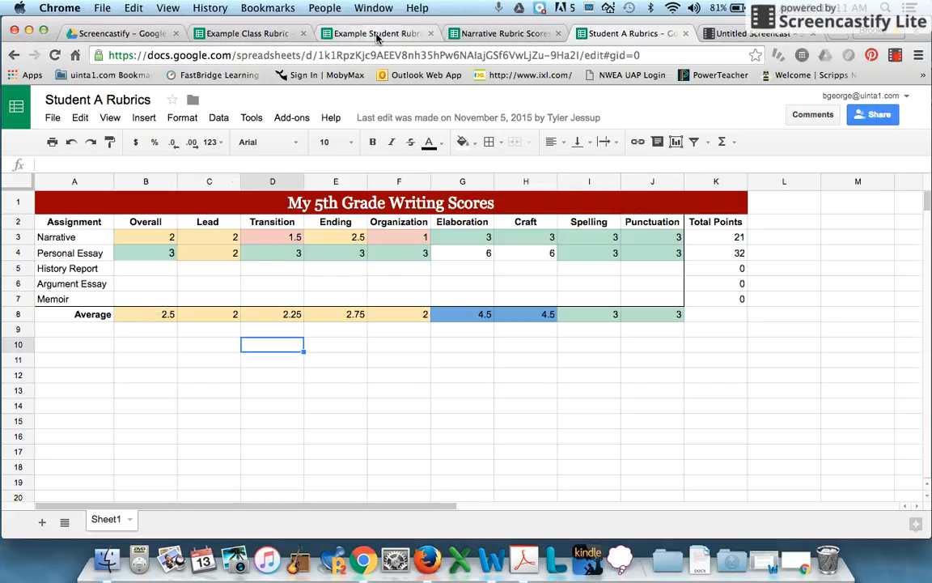
- Switch to the Example Student Rubric spreadsheet and replace the Students heading in A2 with Units
click(343, 34)
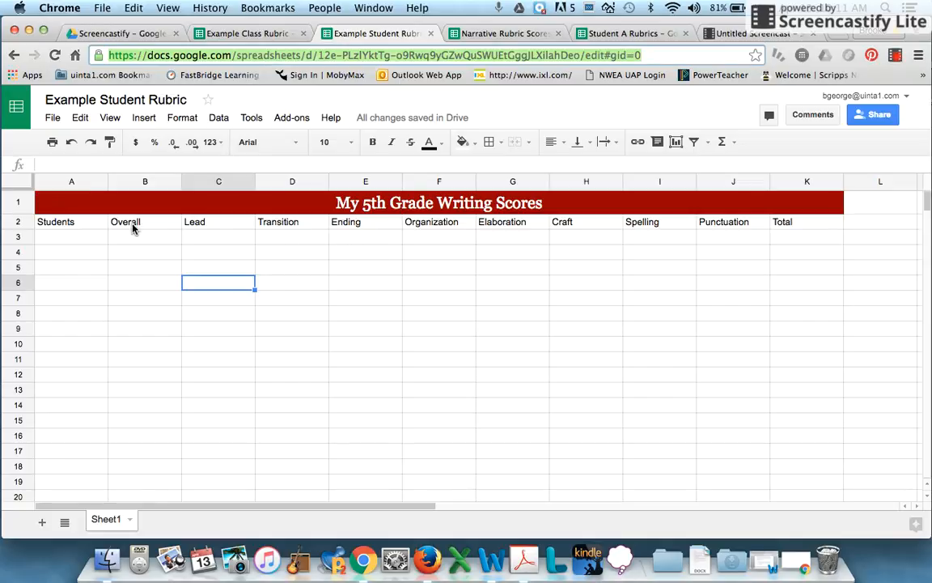
click(77, 236)
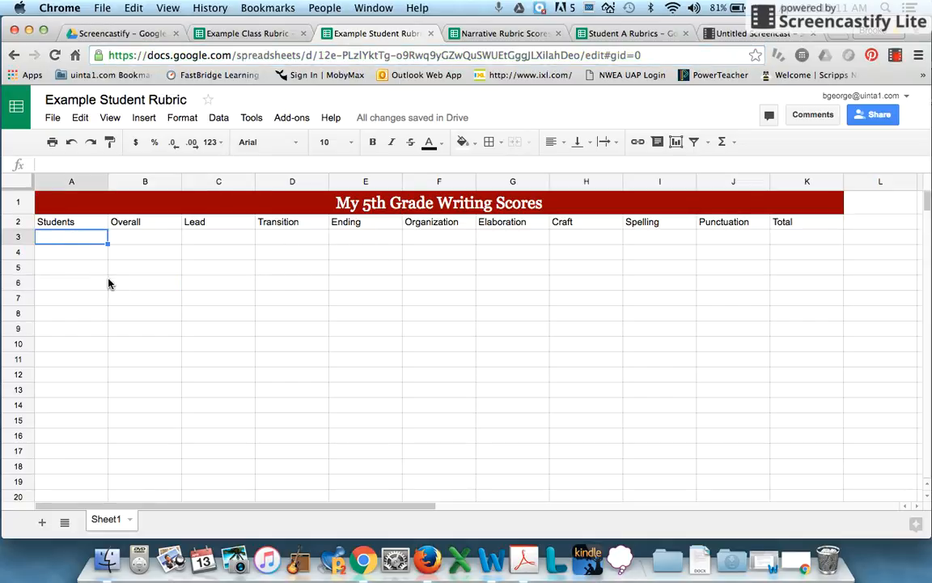
click(62, 224)
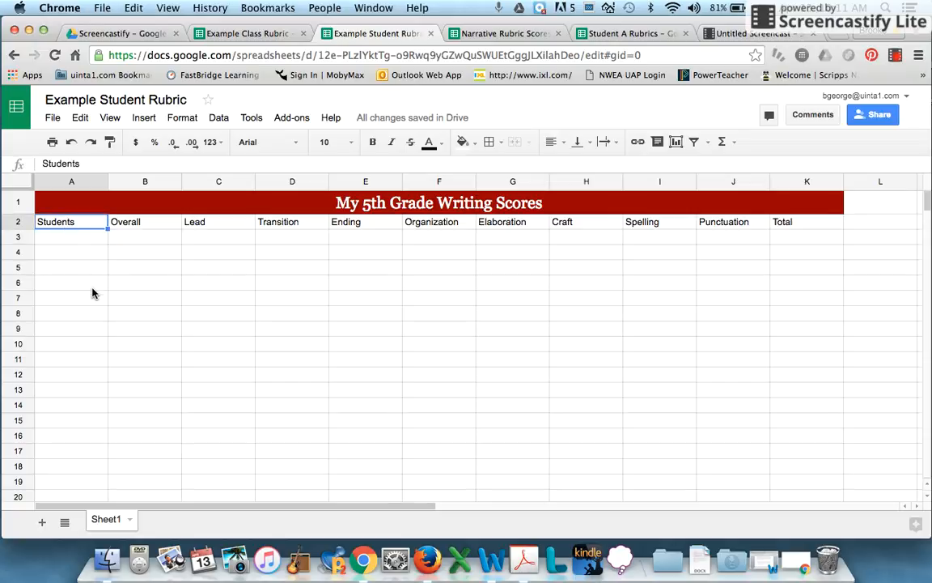
text(Units)
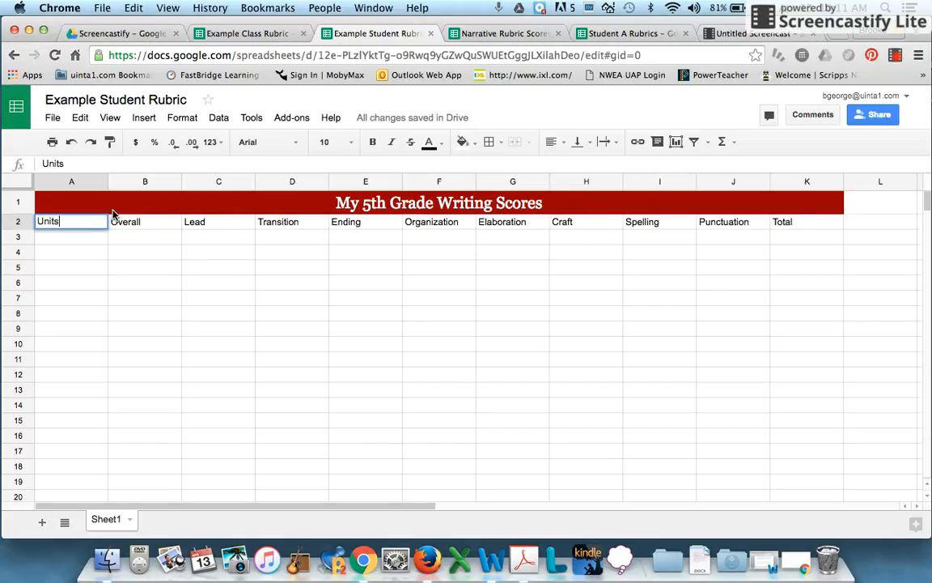
- Enter the row labels Narrative, History, Argument and Average in cells A3 to A6 under the Units heading
click(66, 239)
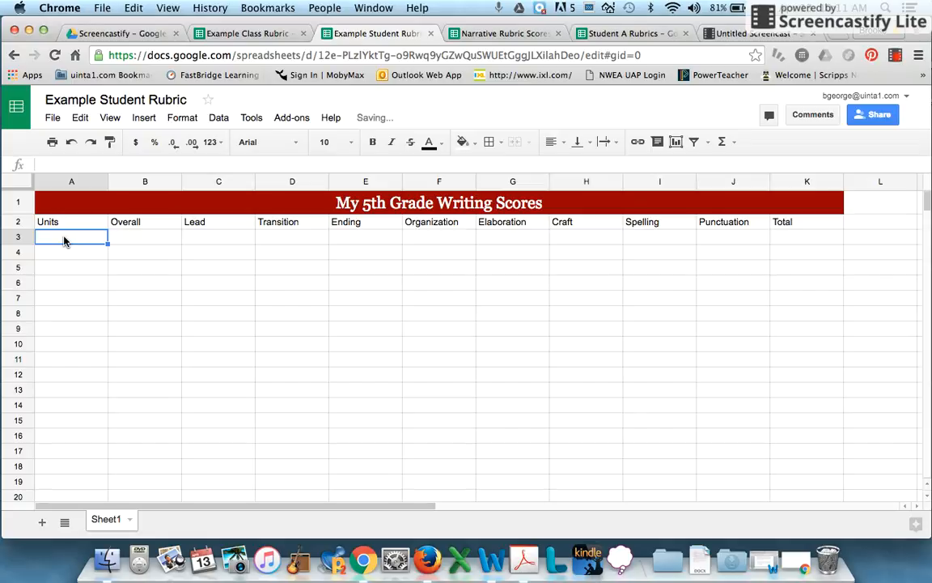
text(Narrat)
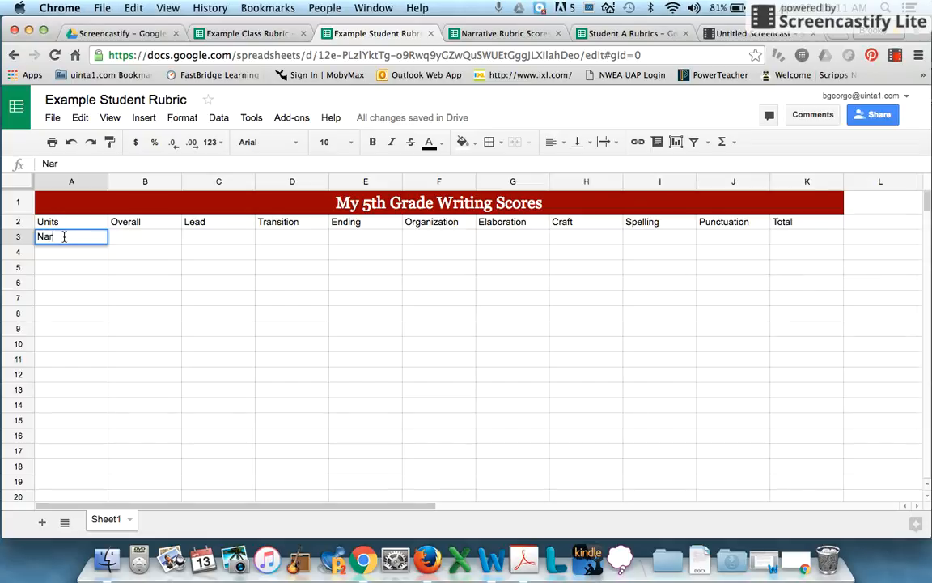
key(Return)
text(History)
key(Return)
text(Argument)
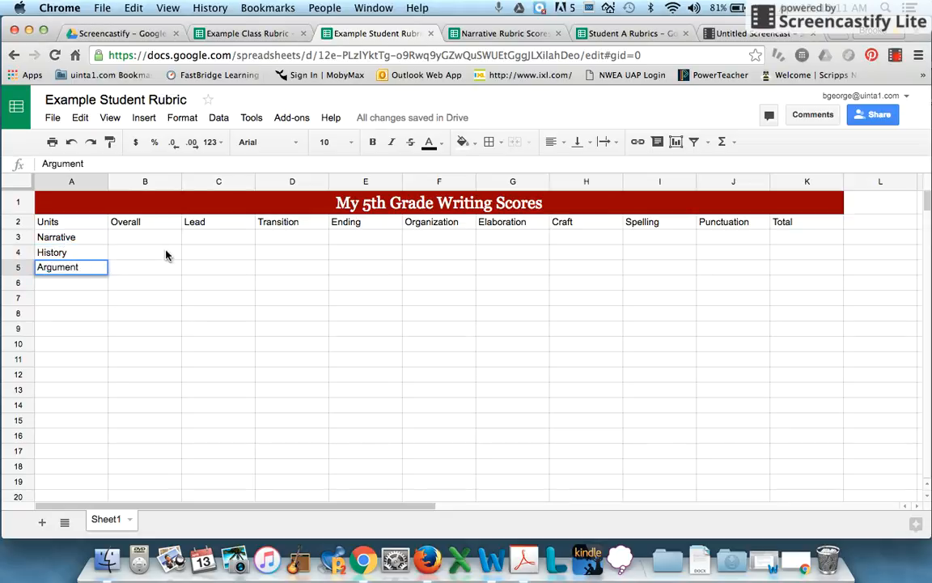
click(155, 269)
click(68, 285)
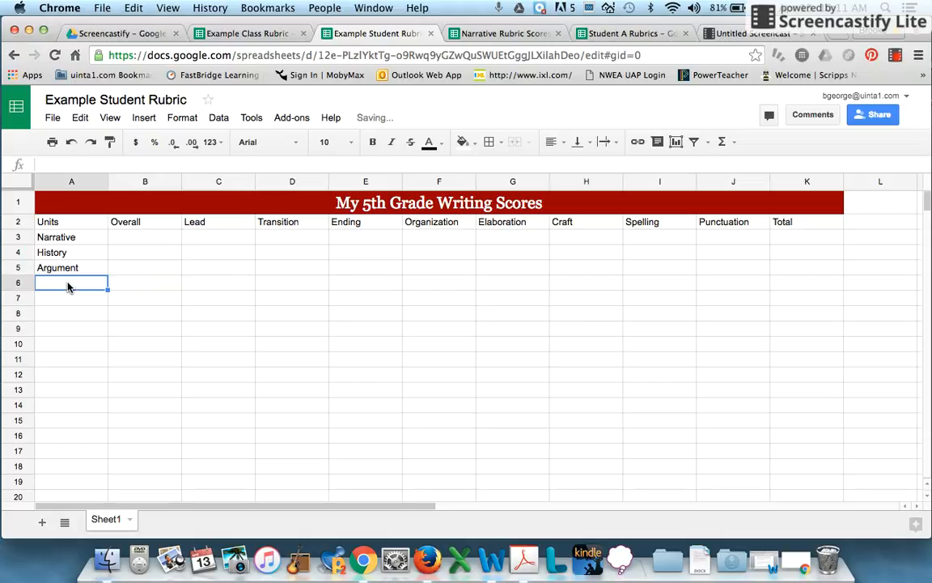
text(Average)
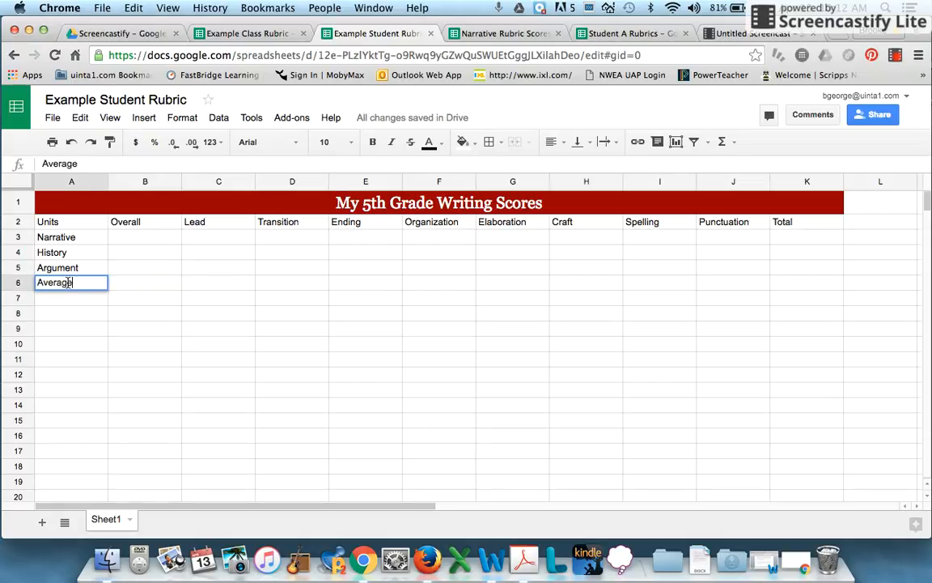
key(Tab)
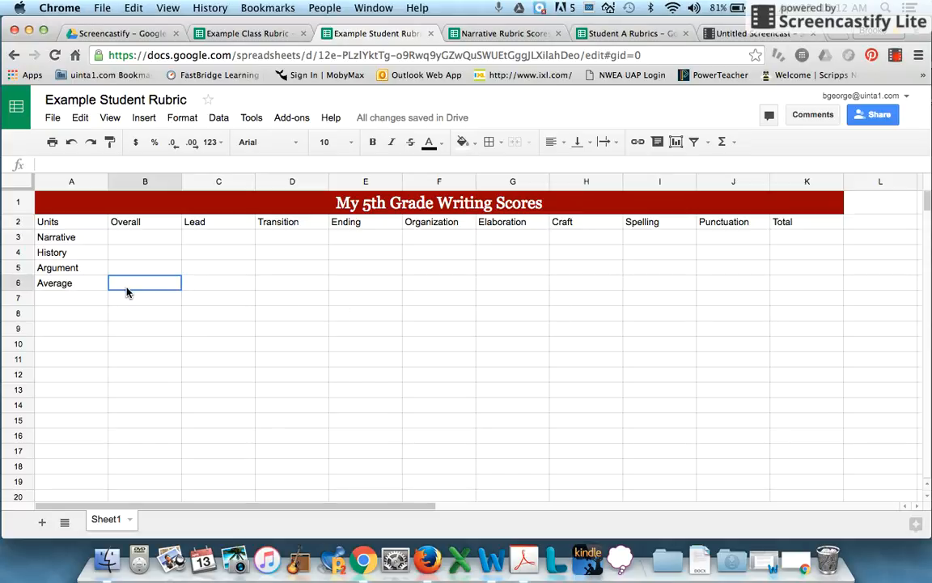
- Center and bold the row 2 headings from Units through Total
drag(69, 221, 784, 226)
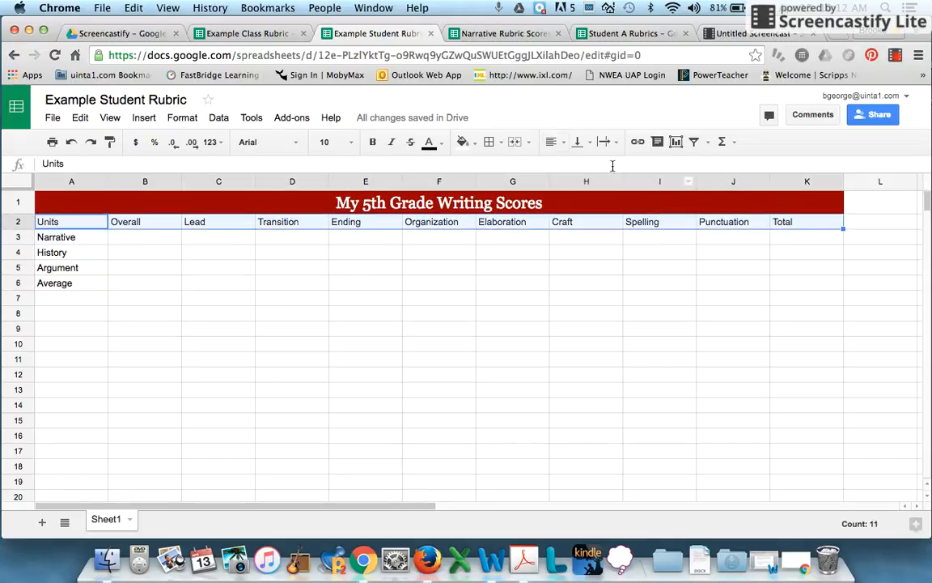
click(555, 142)
click(565, 165)
click(373, 143)
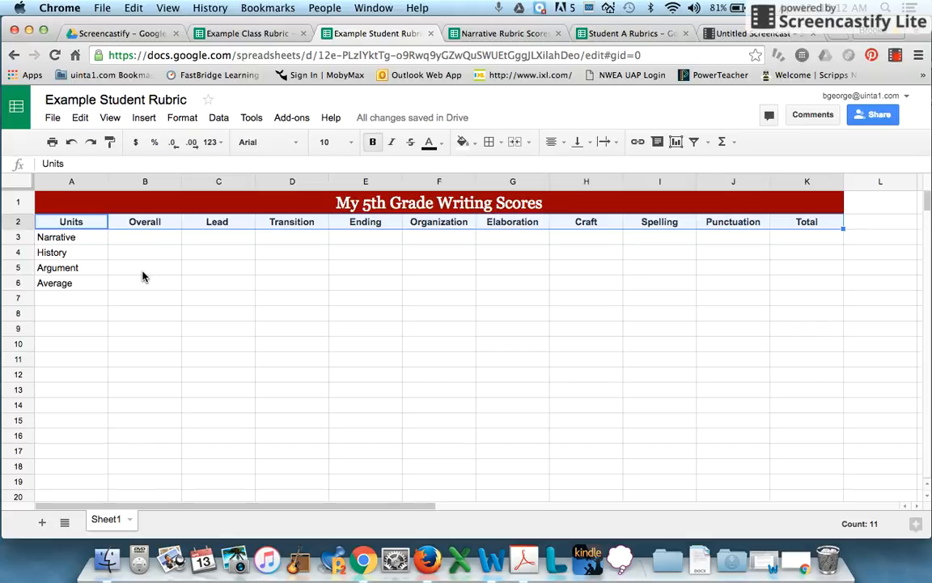
- View the conditional formatting rule settings for the score ranges B3:F5 and I3:J5, and close them without adding a rule
click(140, 283)
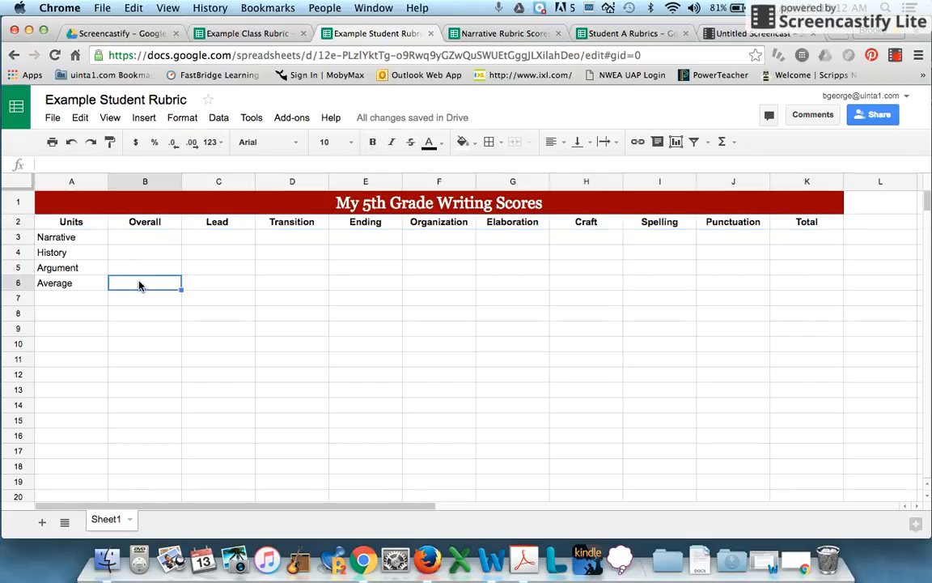
click(149, 241)
drag(150, 243, 532, 283)
drag(544, 273, 443, 267)
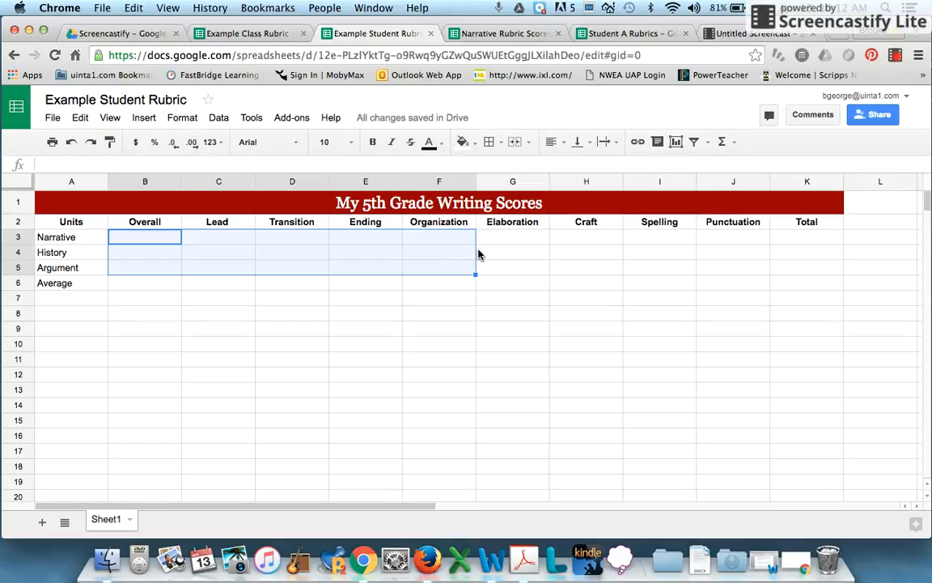
mouse_move(651, 239)
mouse_down()
mouse_move(654, 257)
mouse_move(757, 262)
mouse_move(758, 273)
mouse_move(722, 264)
mouse_up()
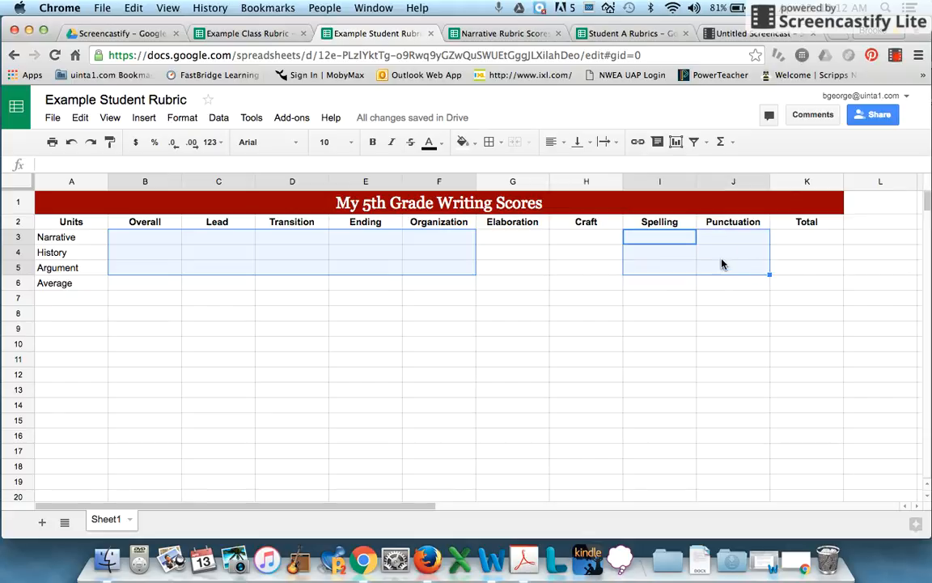
click(182, 117)
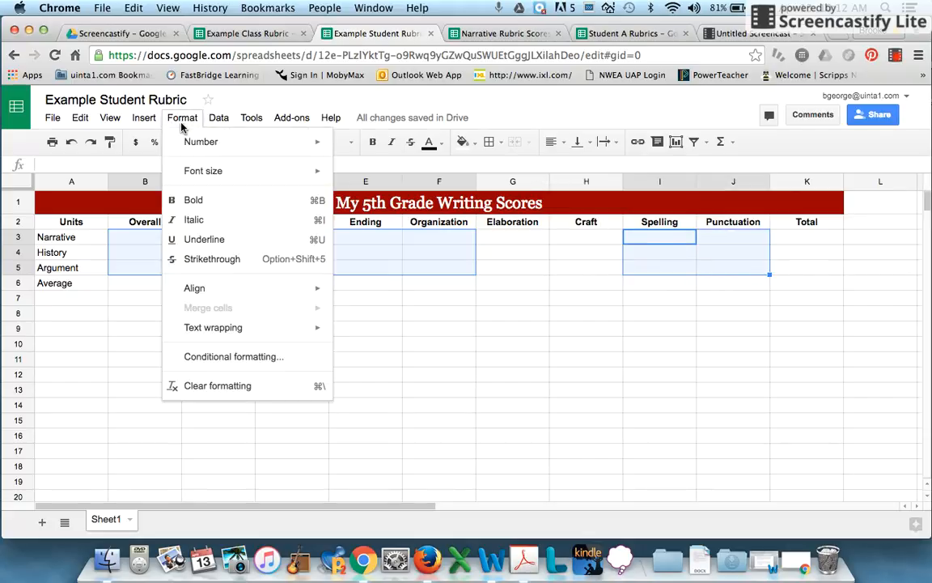
click(243, 364)
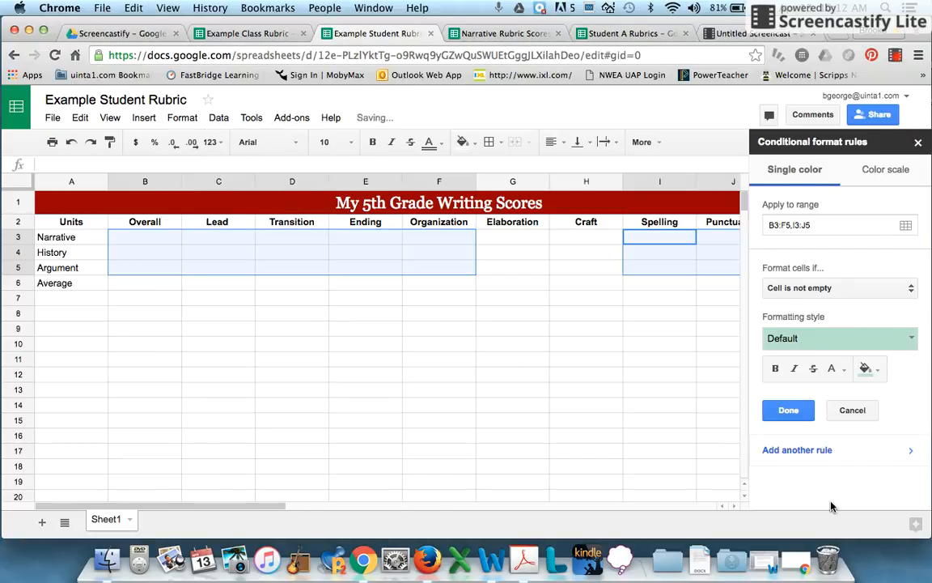
click(918, 143)
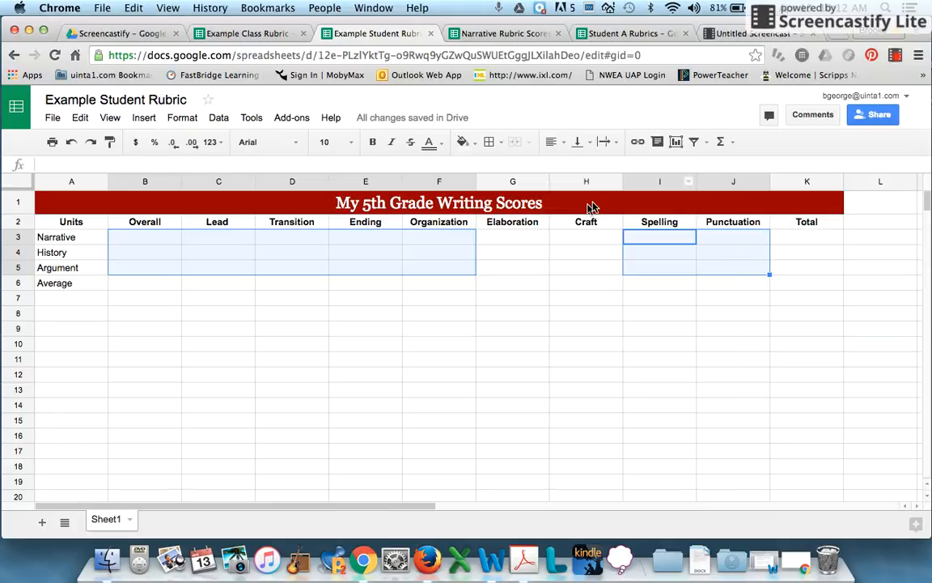
- Enter the formula =average(B3:B5) in B6 to average the Overall scores
click(149, 284)
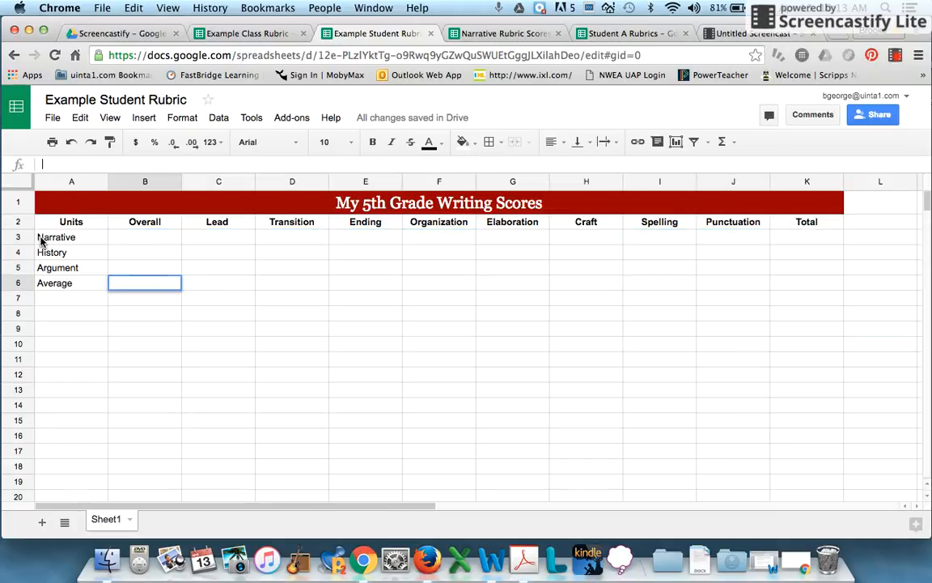
text(=average()
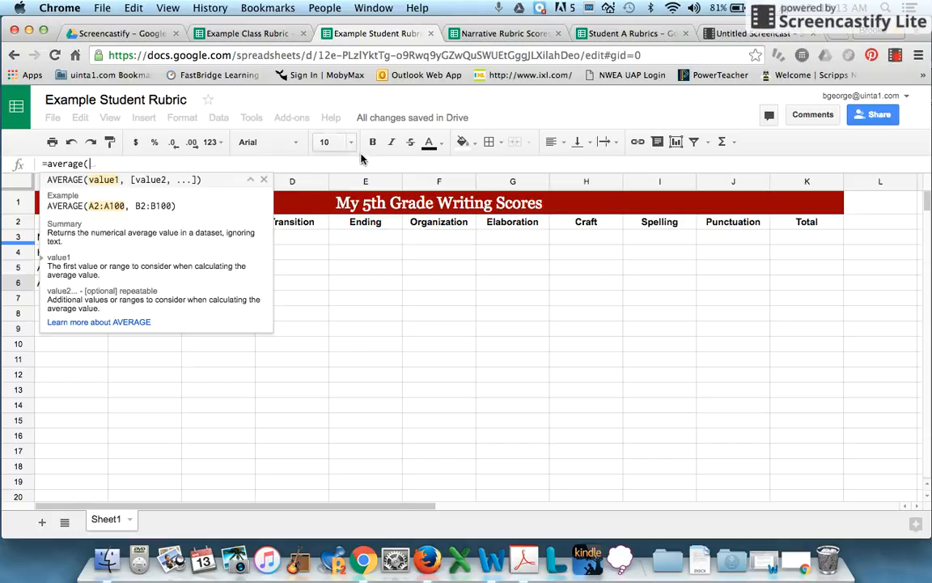
click(250, 180)
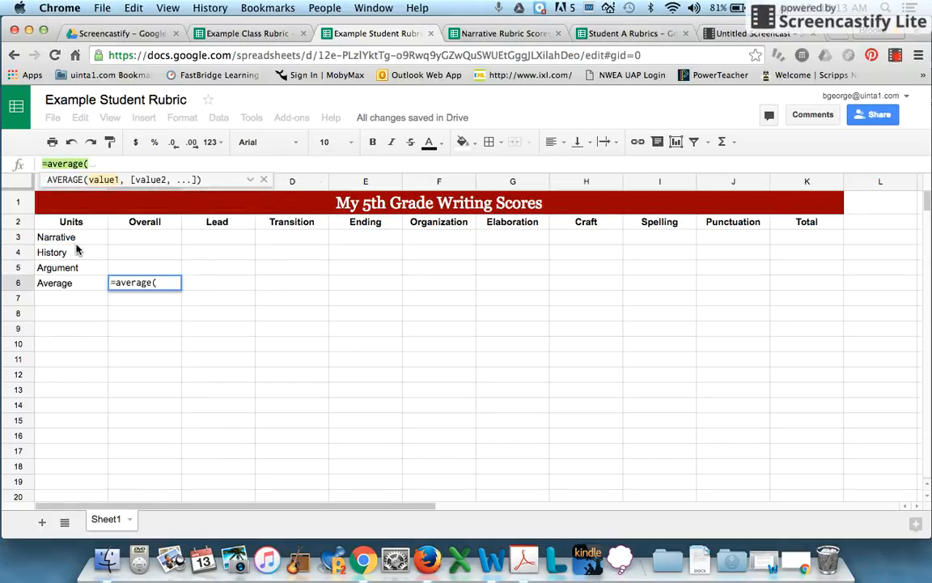
click(130, 240)
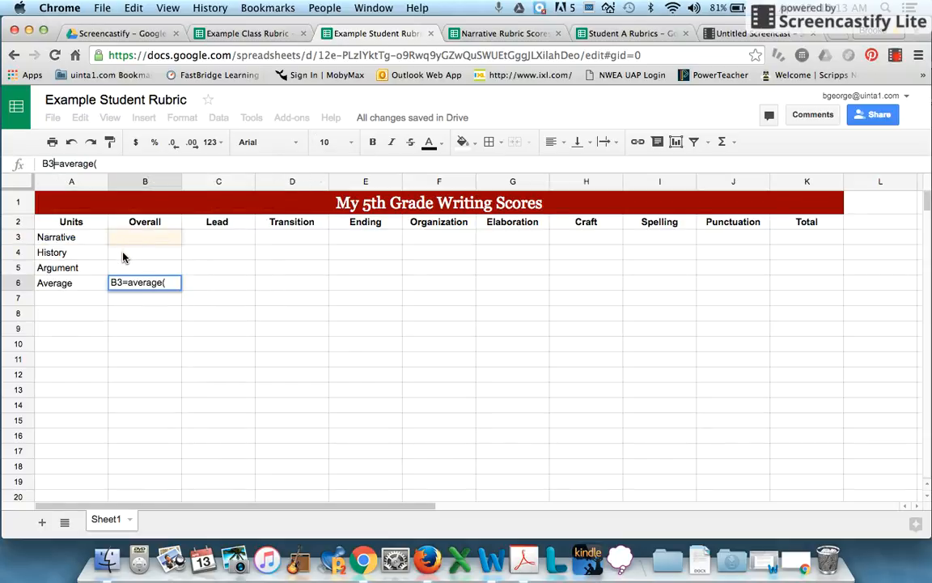
key(BackSpace)
key(BackSpace)
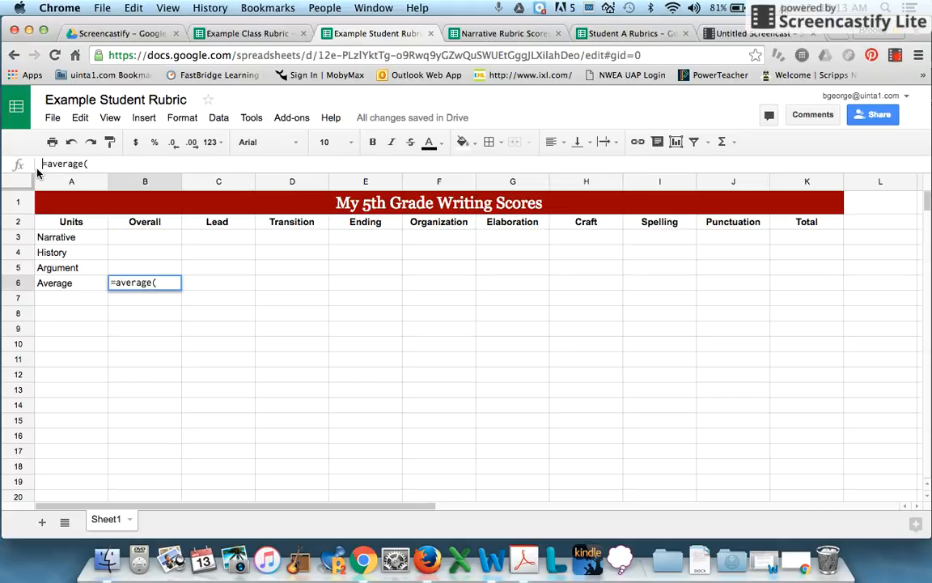
click(100, 162)
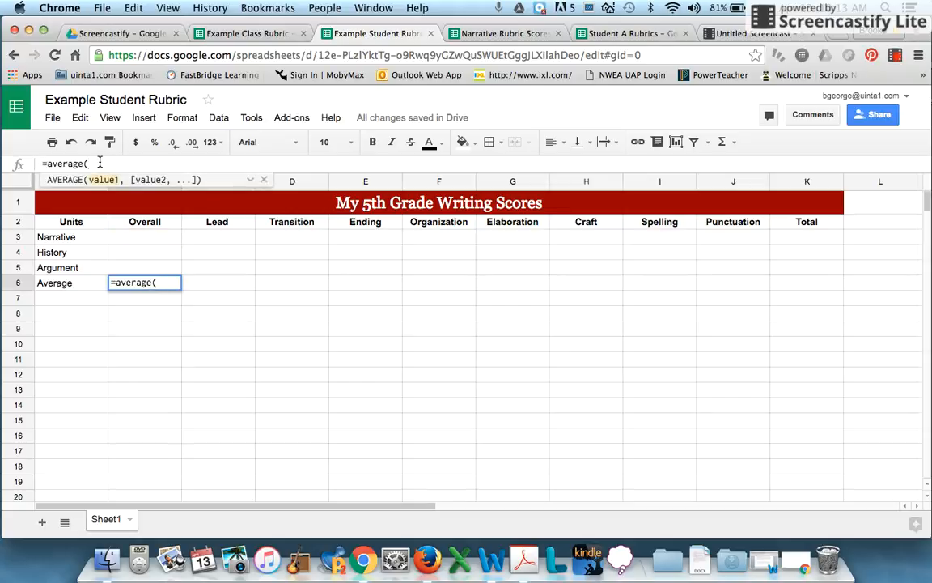
drag(153, 240, 148, 265)
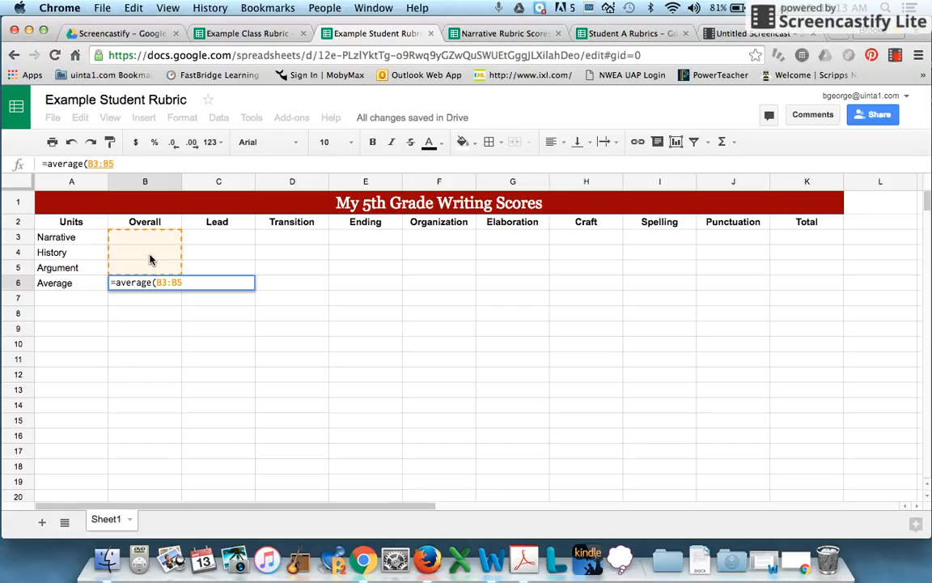
text())
key(Return)
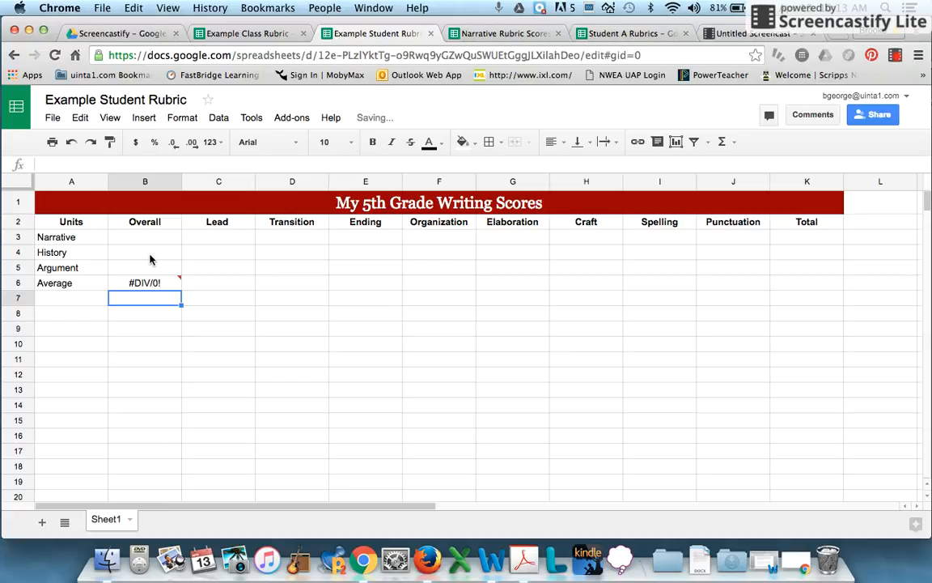
click(147, 241)
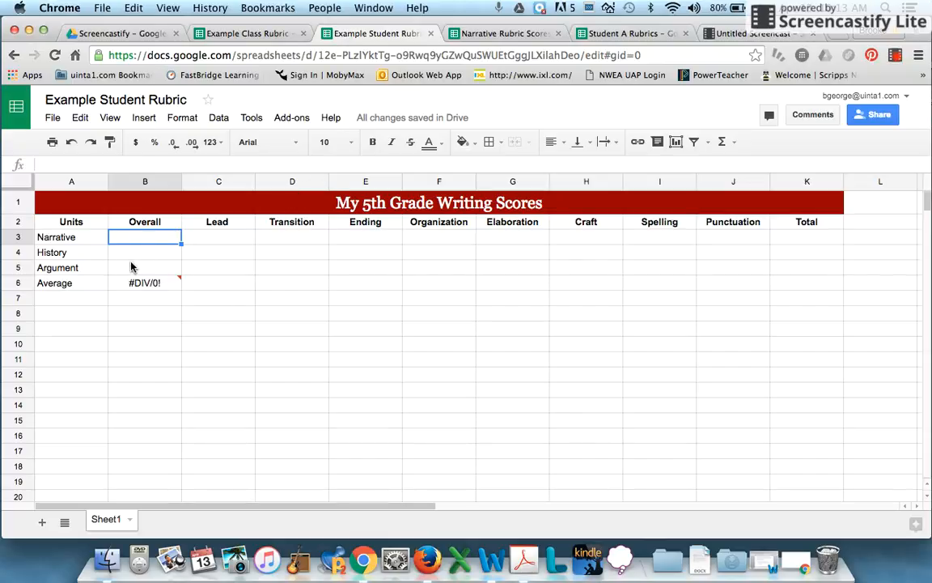
click(896, 58)
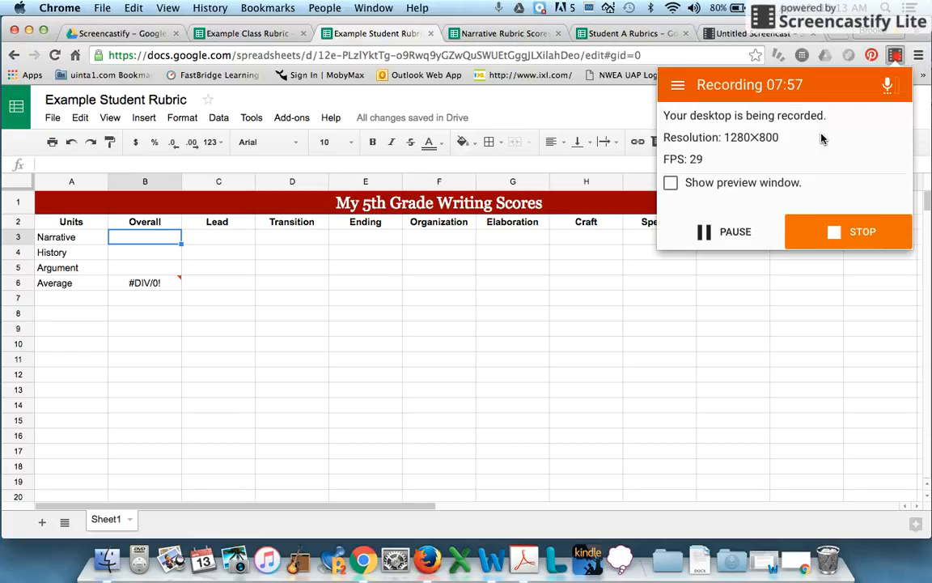